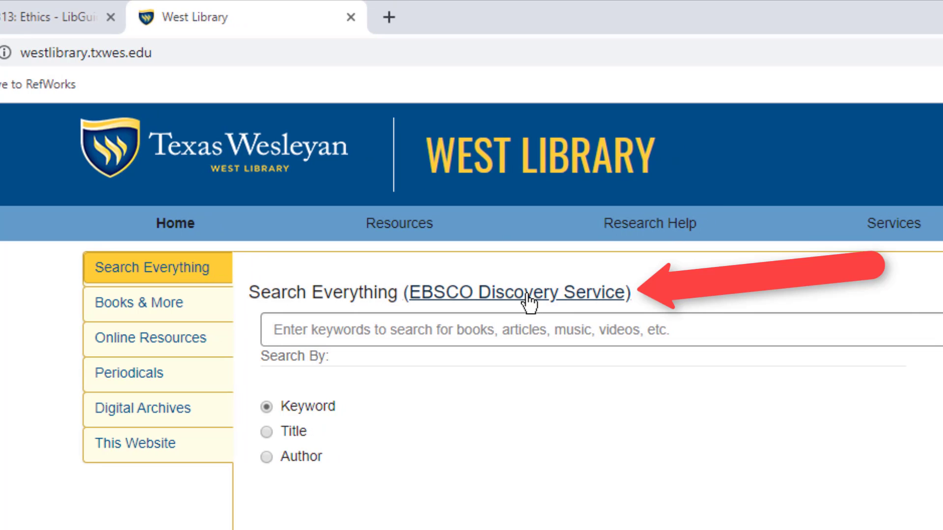
Open the EBSCO Discovery Service from the West Library site and run a keyword search for "death penalty".
click(529, 302)
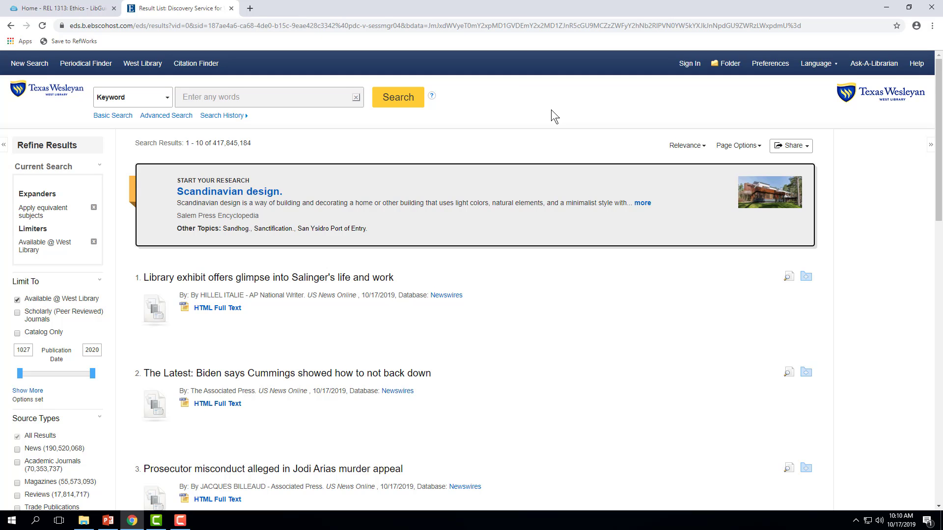
click(109, 479)
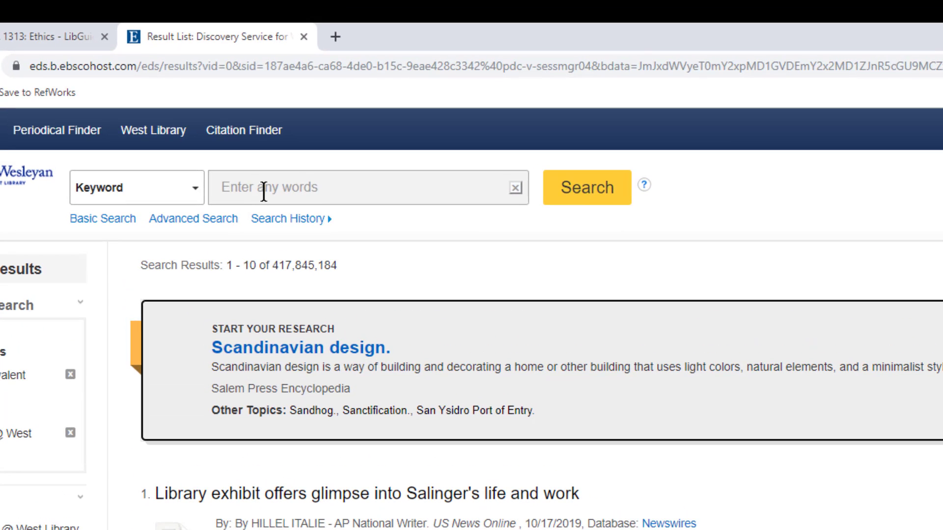
click(208, 98)
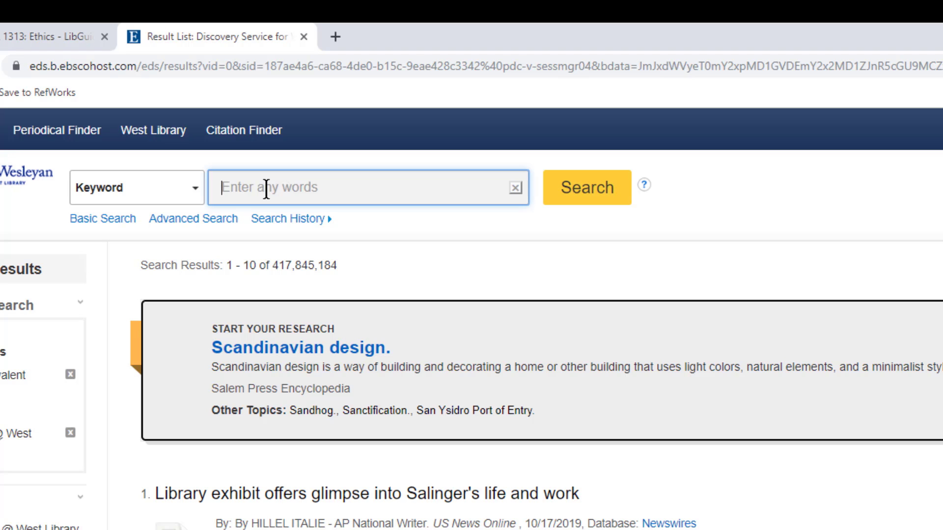
text(death penalty)
click(611, 191)
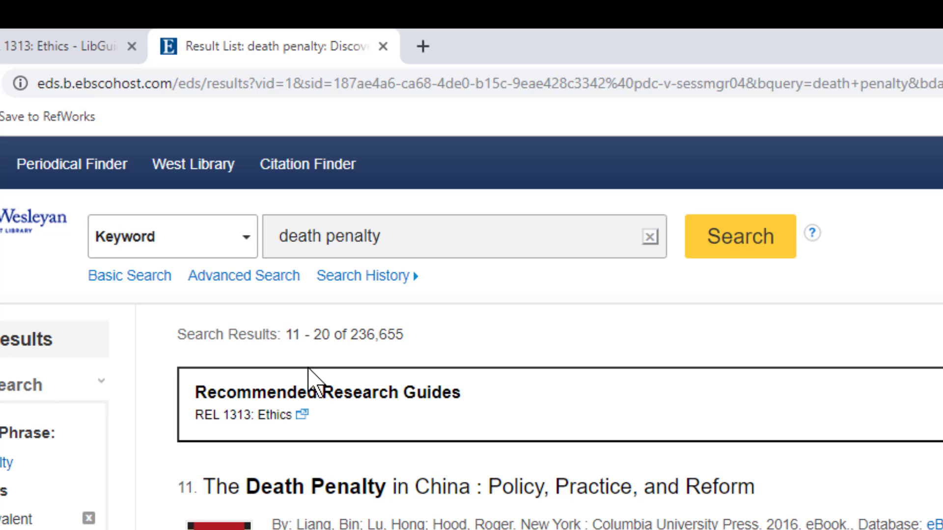
Switch to Advanced Search and search for "death penalty" AND "cruel".
click(248, 283)
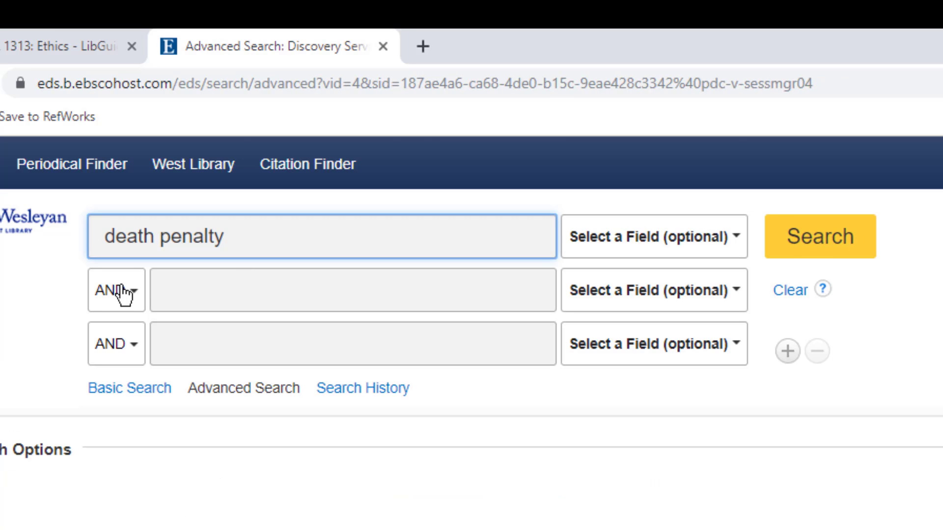
click(166, 279)
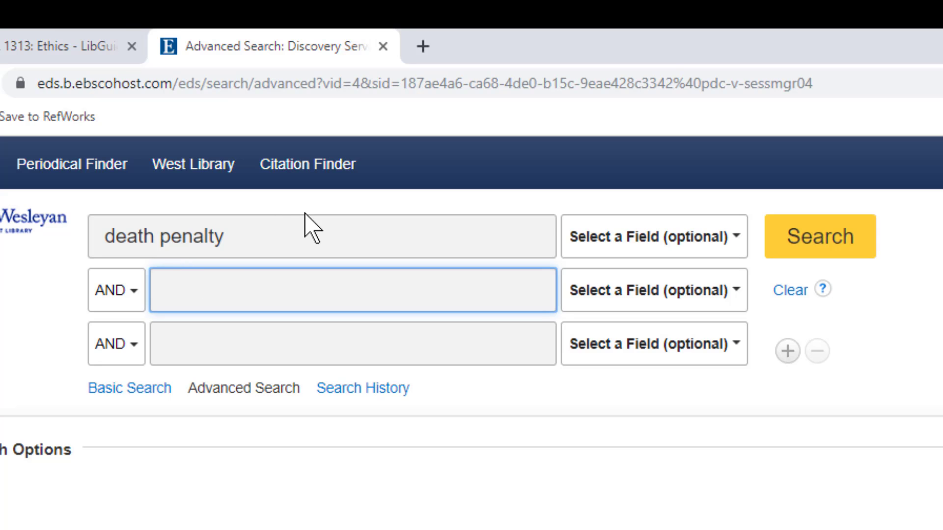
text(cruel)
click(830, 247)
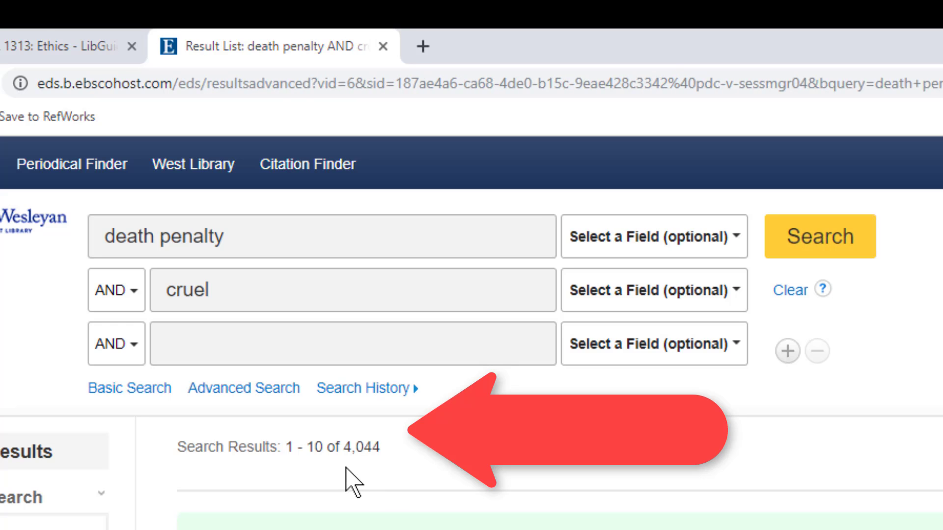
Add "punishment" as a third AND term, rerun the search, and limit the results to Scholarly (Peer Reviewed) Journals.
click(195, 348)
text(punishment)
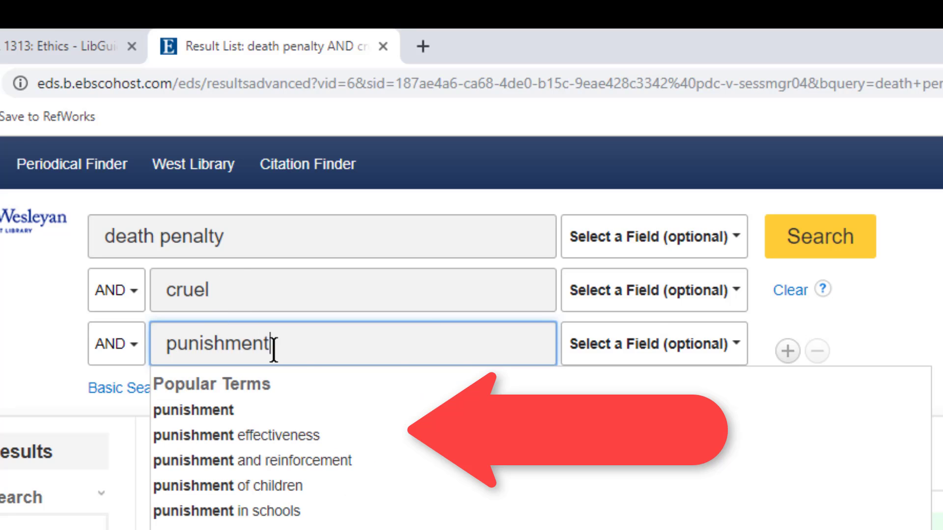
click(817, 235)
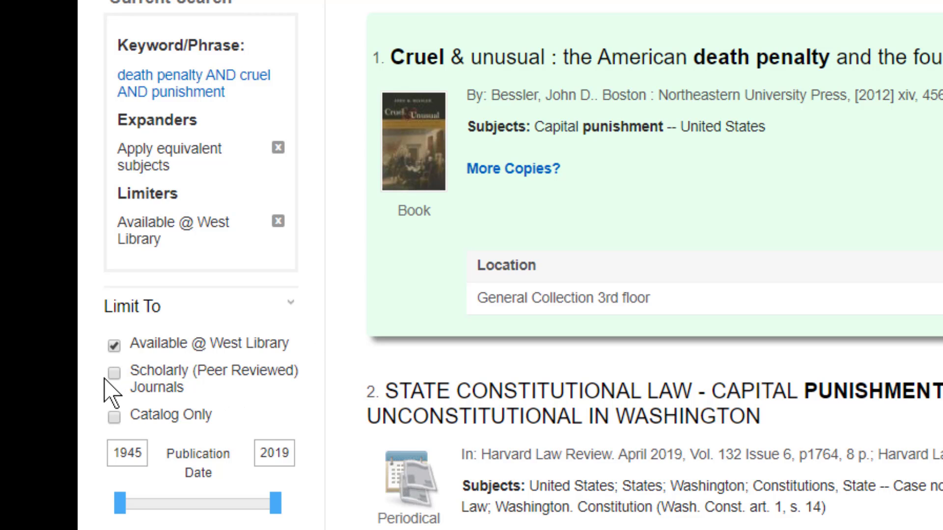
click(114, 372)
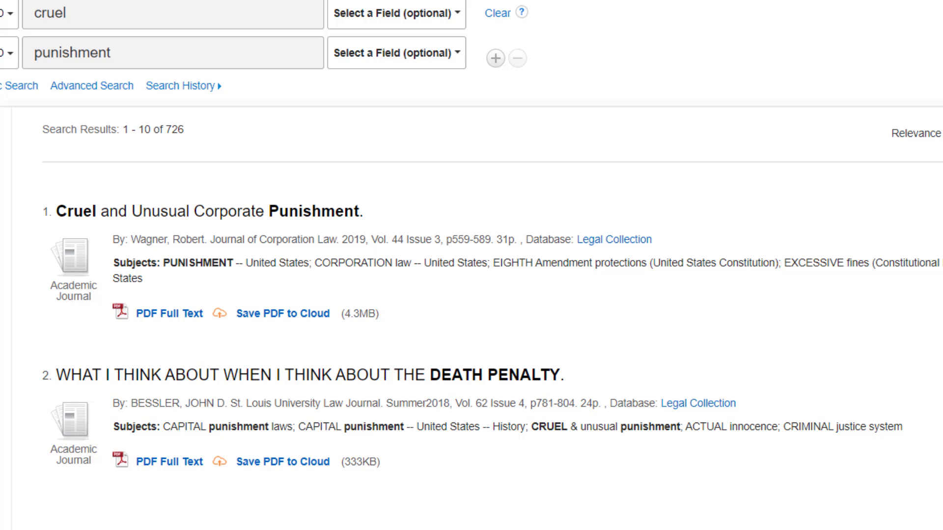
Open the PDF full text of the article "Weighing Death: Is Death Penalty Eligibility 'Especially Heinous, Cruel or Depraved'?".
scroll(887, 46, down, 5)
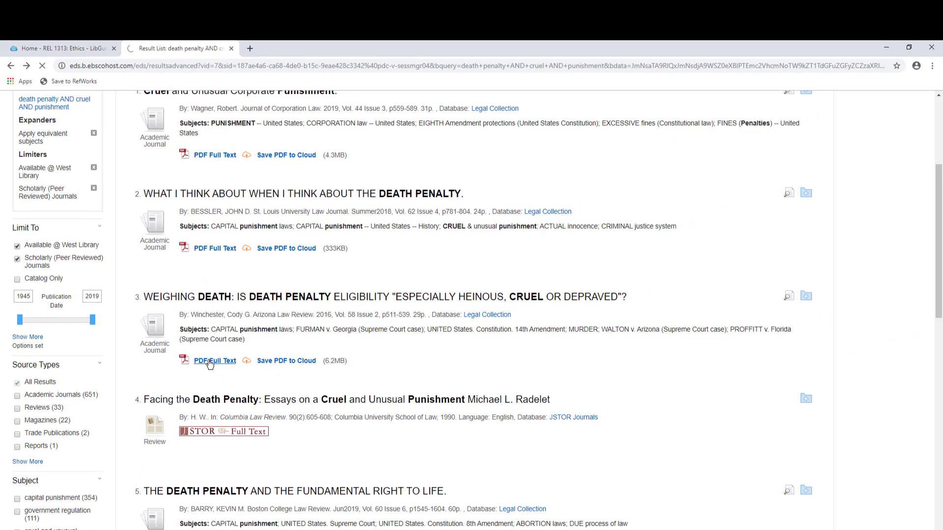
click(254, 431)
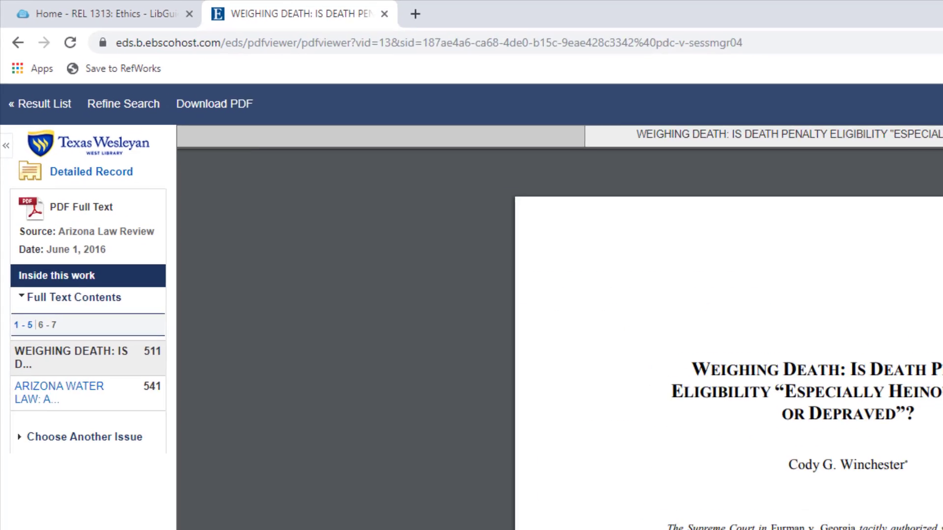
click(898, 128)
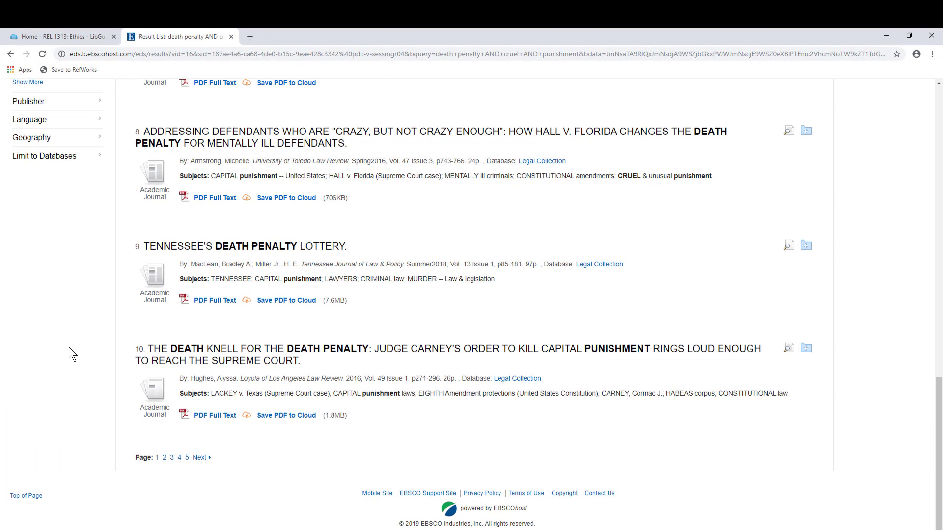
click(9, 54)
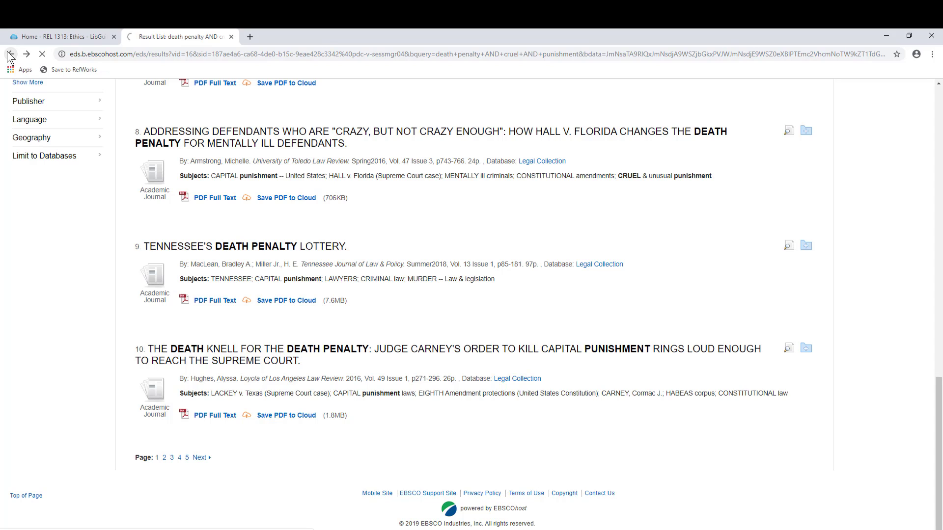
Switch to the REL 1313: Ethics guide, open its Individual Databases page, and look through the journal databases.
key(ctrl+1)
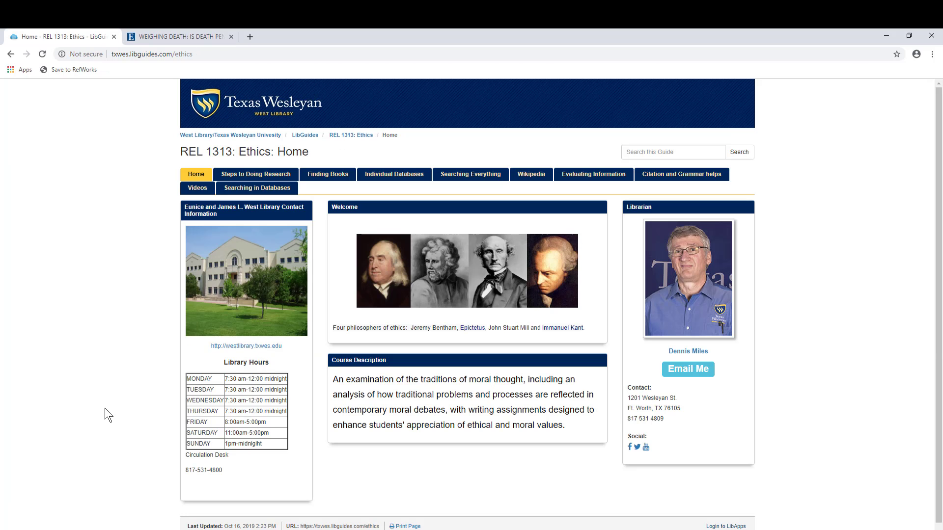
click(394, 178)
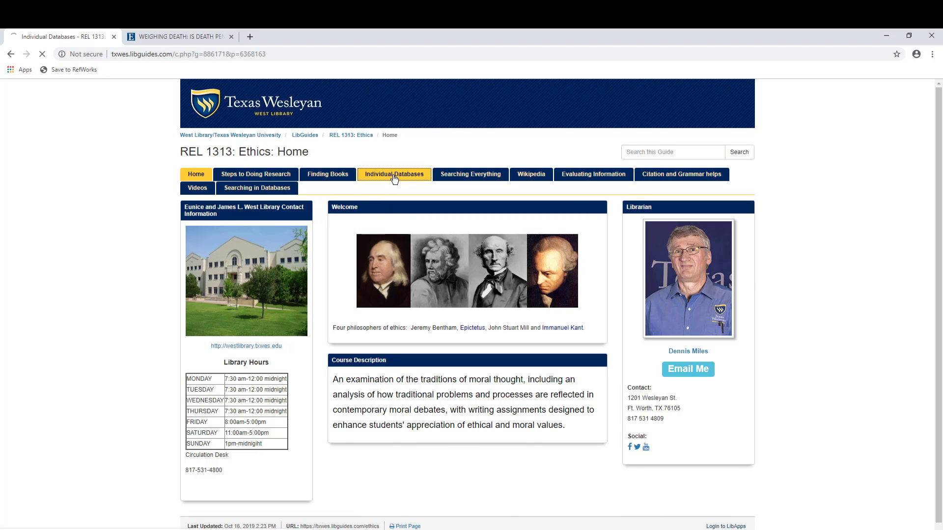
scroll(557, 447, down, 1)
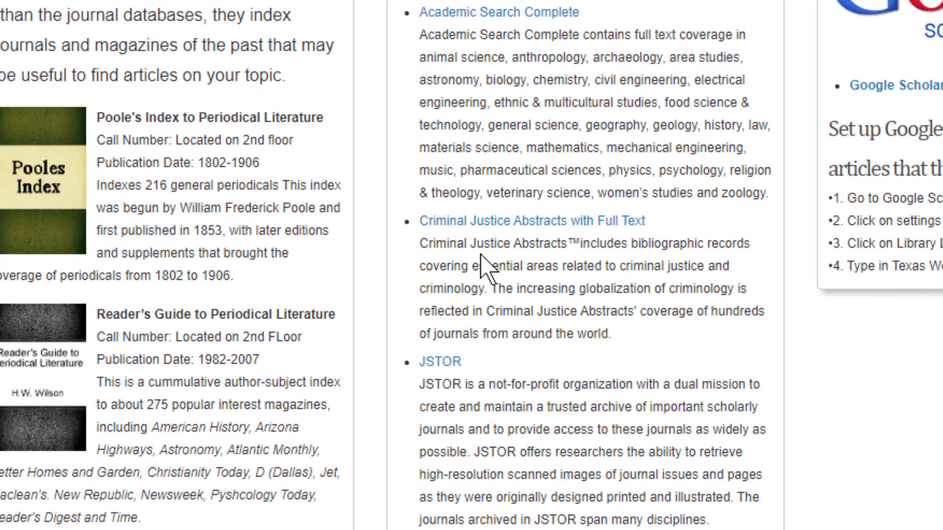
scroll(442, 267, down, 3)
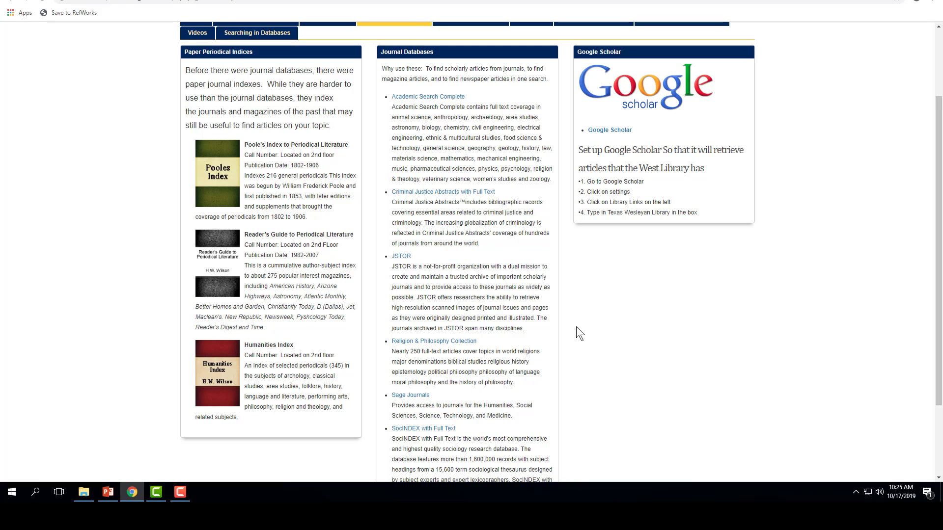
Open the Academic Search Complete database and search it for "death penalty".
click(448, 101)
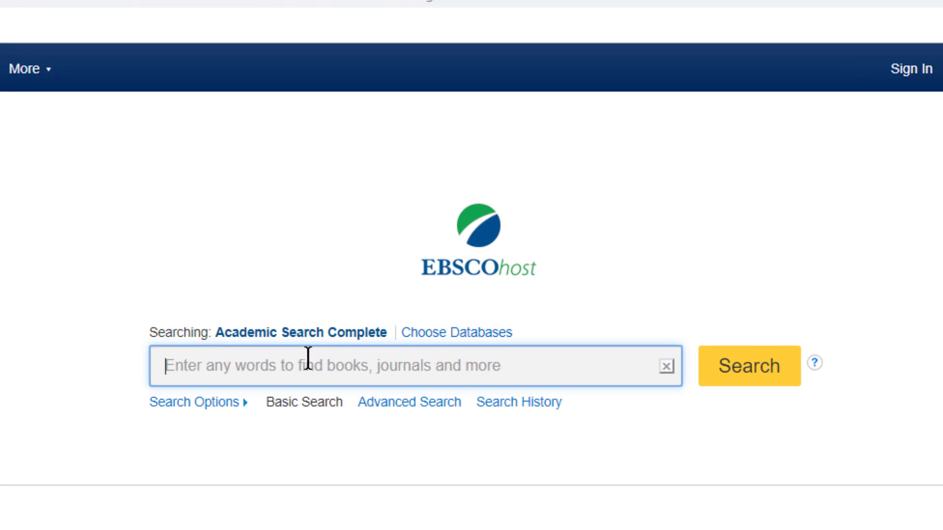
text(death penalty)
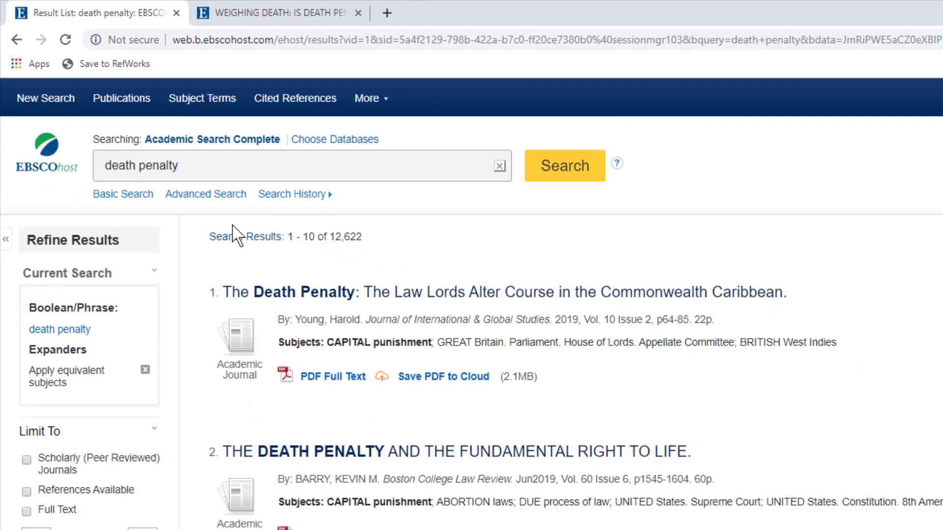
Open the interlibrary loan request for the article "Rebels, the Death Penalty, and Legal Process in Late Colonial Burma" and review the form's fields.
scroll(314, 340, down, 15)
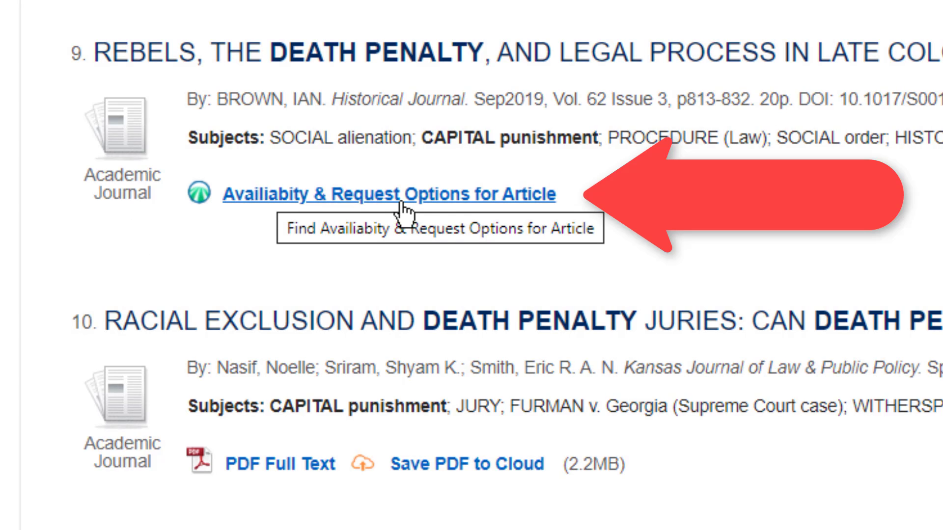
click(448, 204)
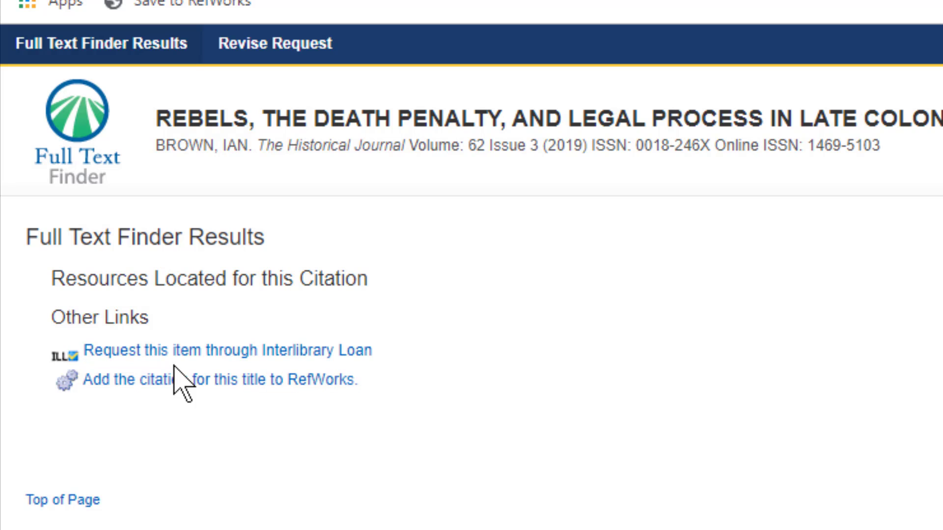
click(199, 354)
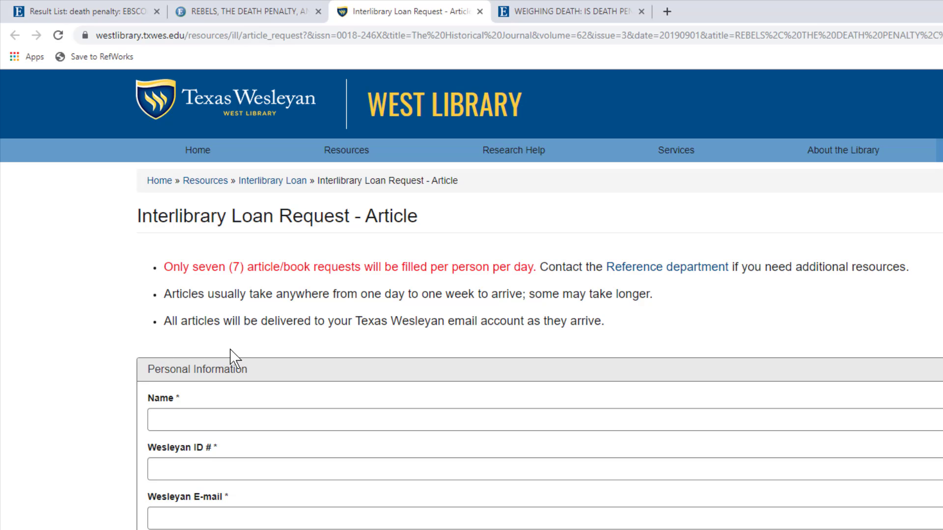
scroll(231, 351, down, 3)
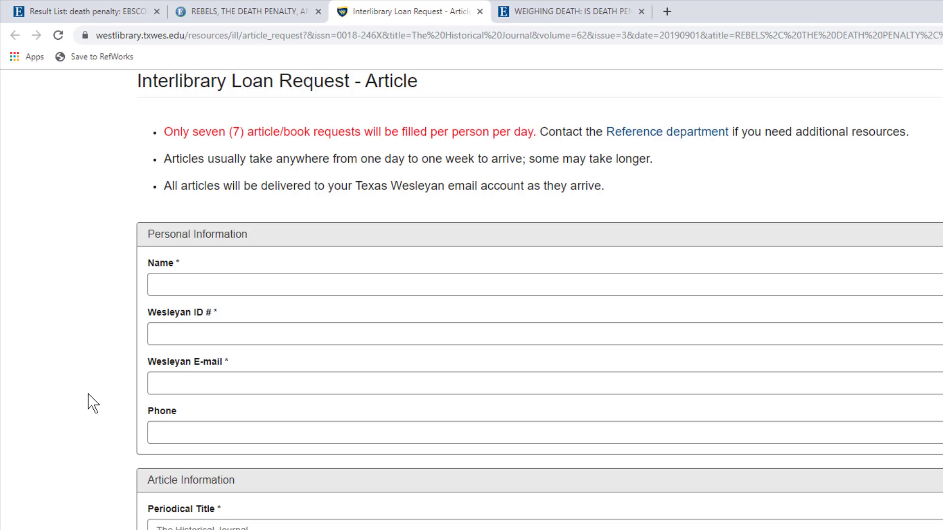
scroll(106, 366, down, 4)
scroll(113, 363, down, 2)
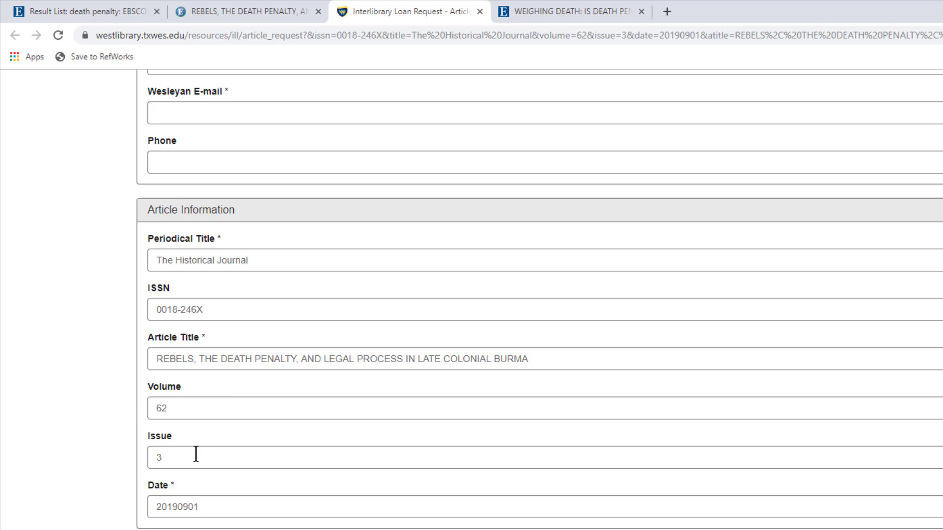
scroll(196, 449, down, 3)
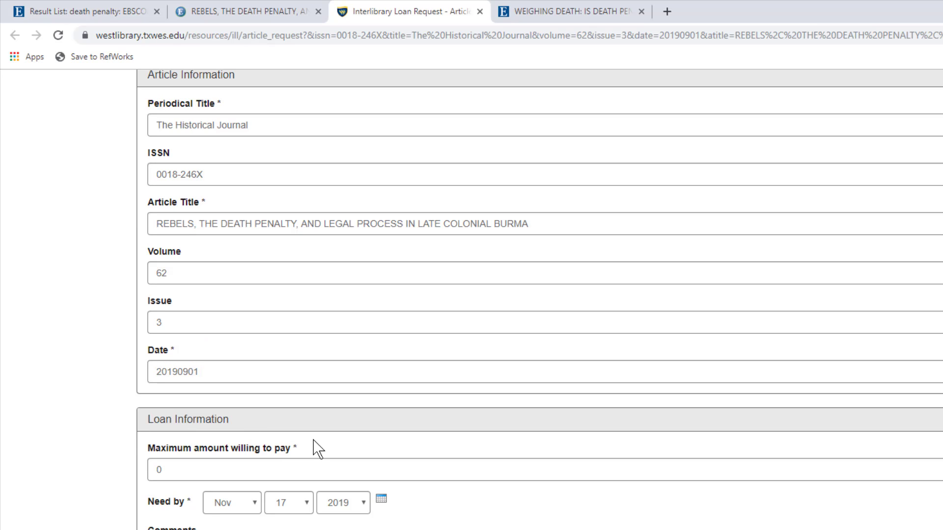